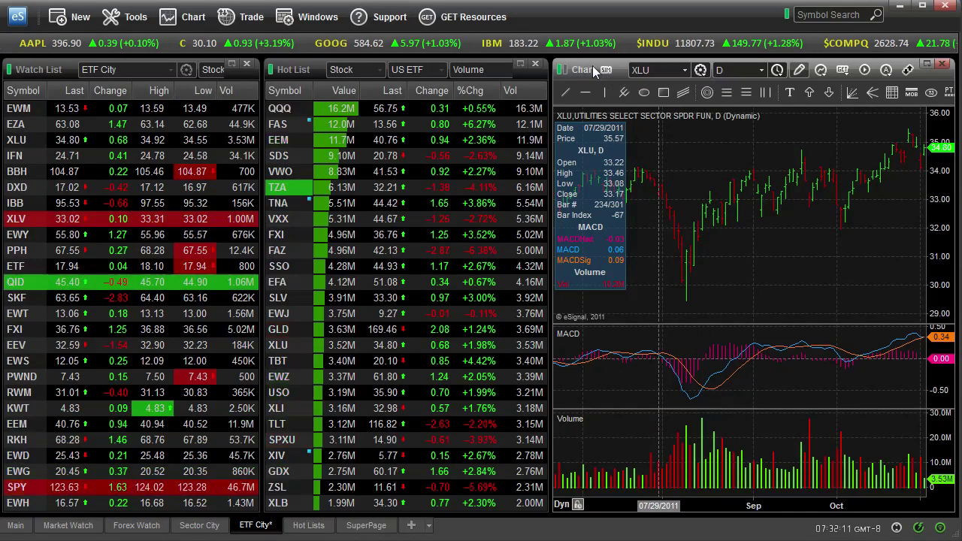
Step: Maximize the XLU daily chart window over the watch list and hot list
double_click(594, 69)
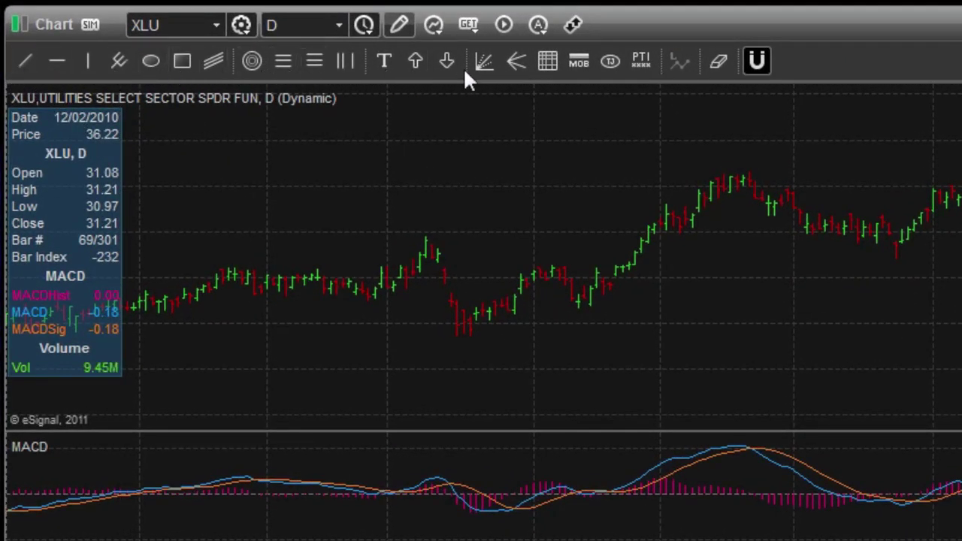
Step: Draw a thin, plain rising trend line under the XLU bars
right_click(28, 67)
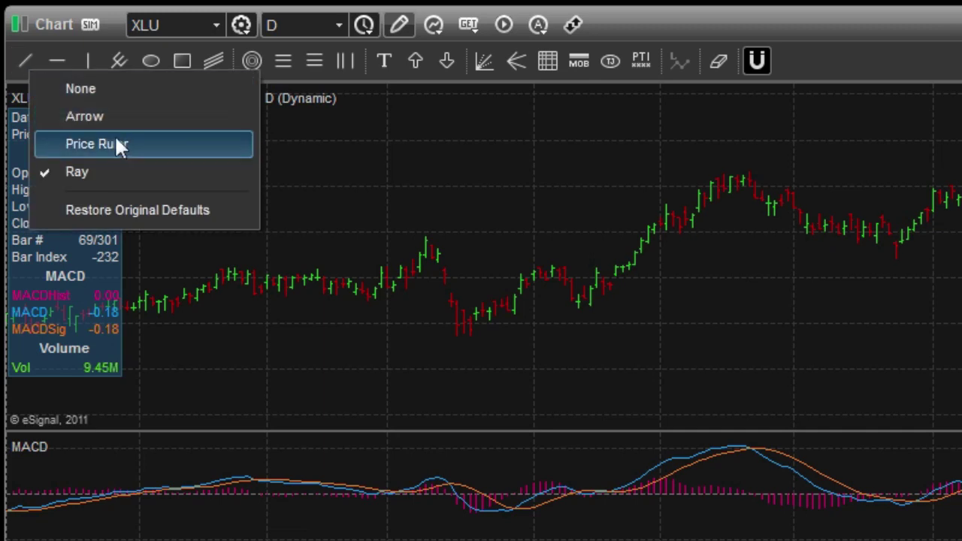
click(126, 95)
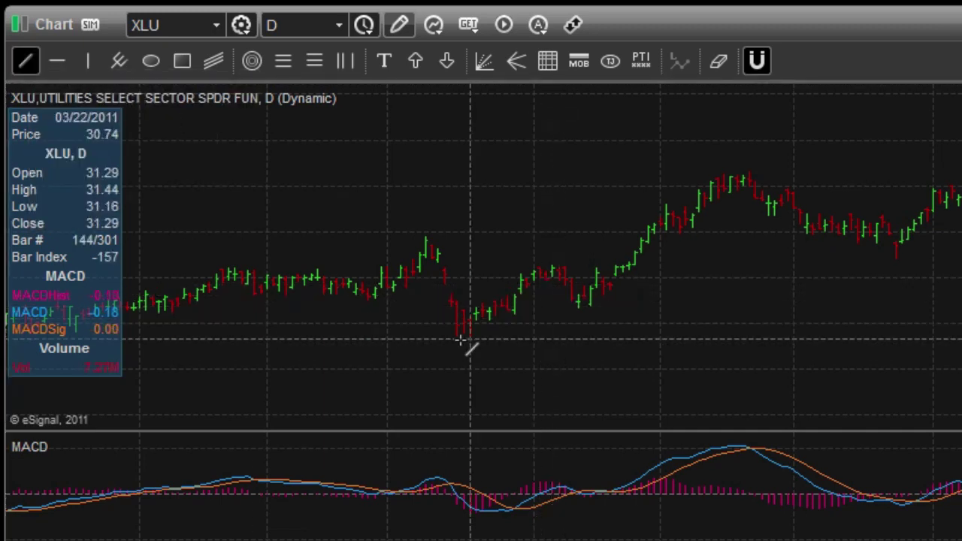
mouse_move(475, 345)
mouse_down()
mouse_move(674, 303)
mouse_move(824, 250)
mouse_up()
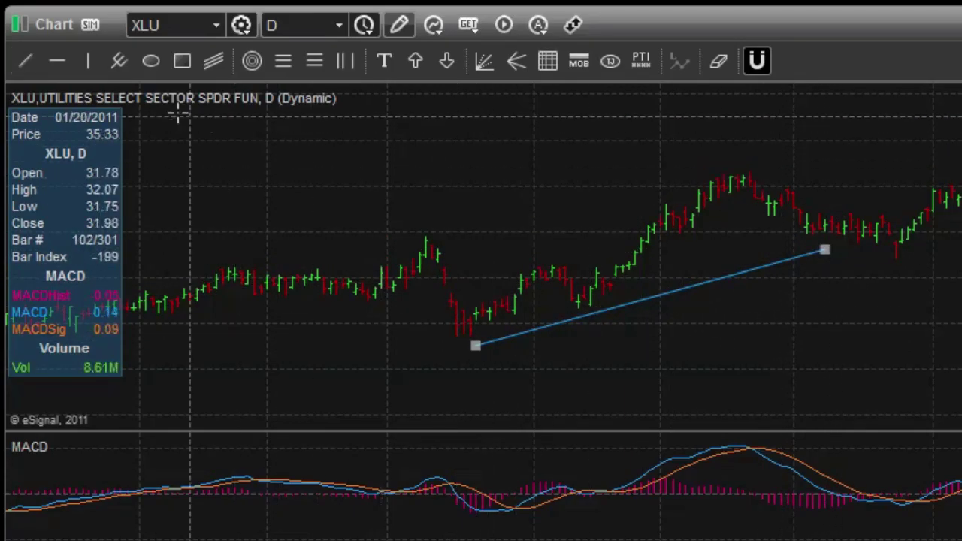
Step: Draw a rising arrow-headed line below the first trend line
right_click(29, 63)
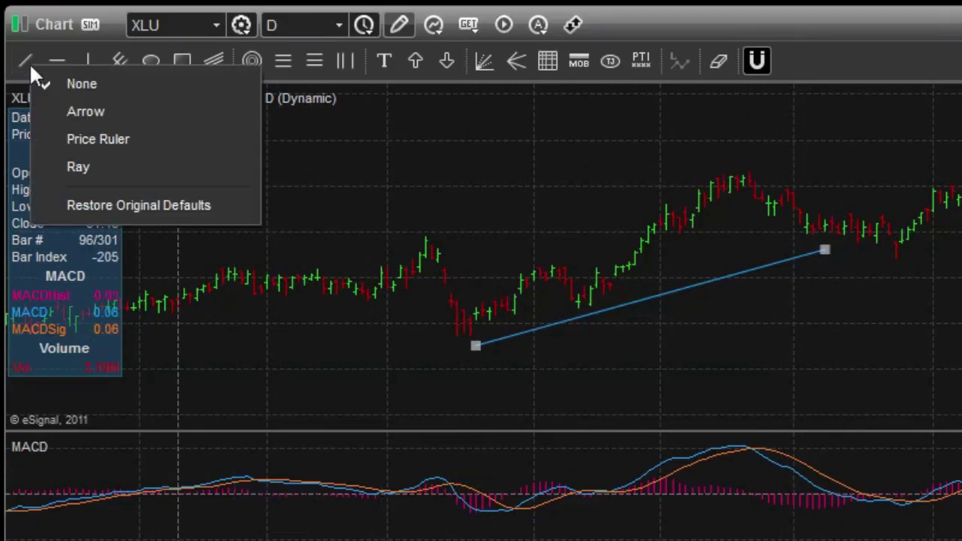
click(72, 111)
drag(551, 402, 884, 315)
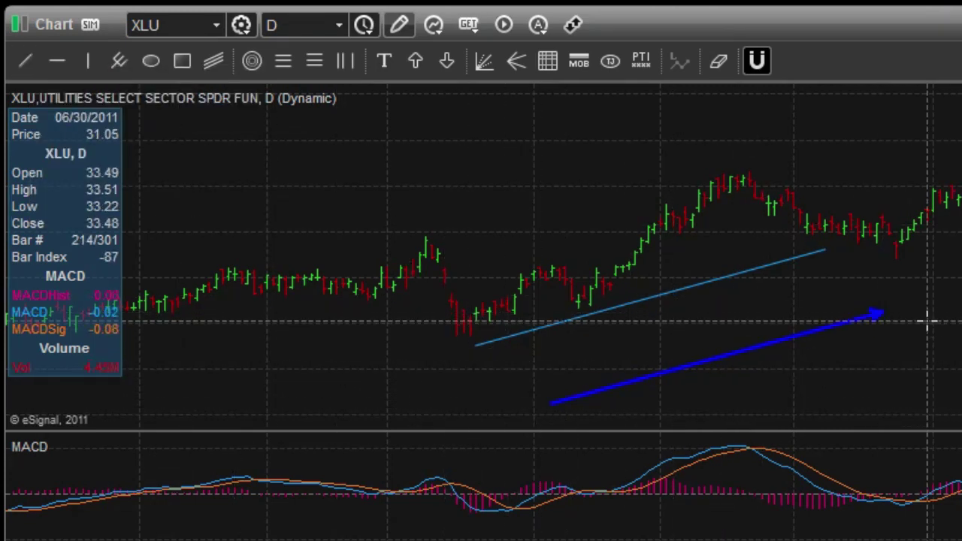
Step: Measure the swing-high-to-low drop with a price ruler reading -2.98, -9.19%, 32 bars
right_click(27, 61)
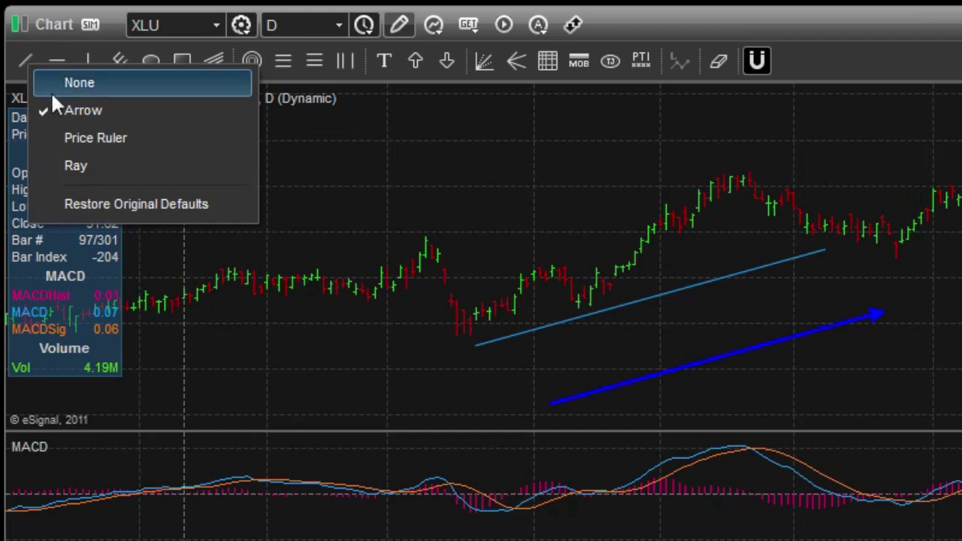
click(86, 140)
drag(896, 262, 902, 272)
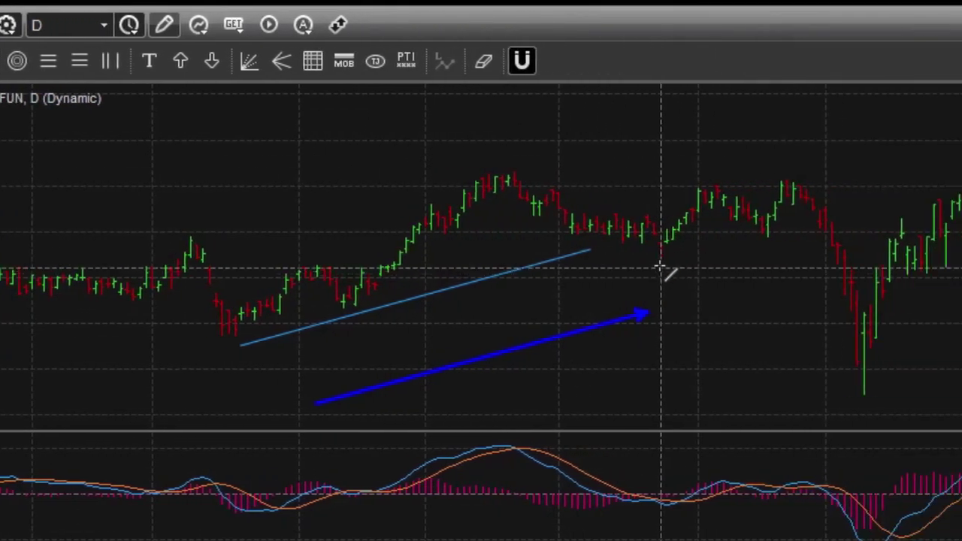
drag(508, 276, 704, 407)
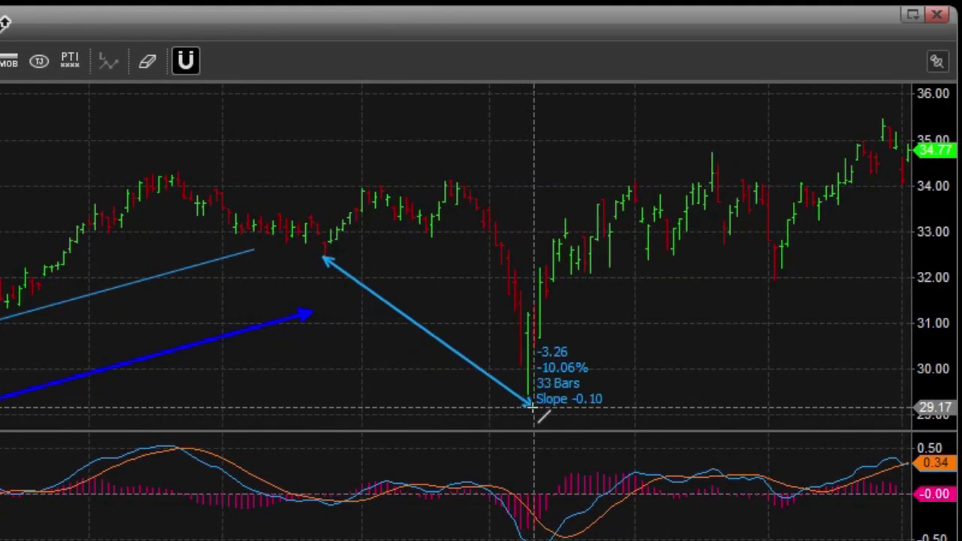
drag(531, 405, 528, 395)
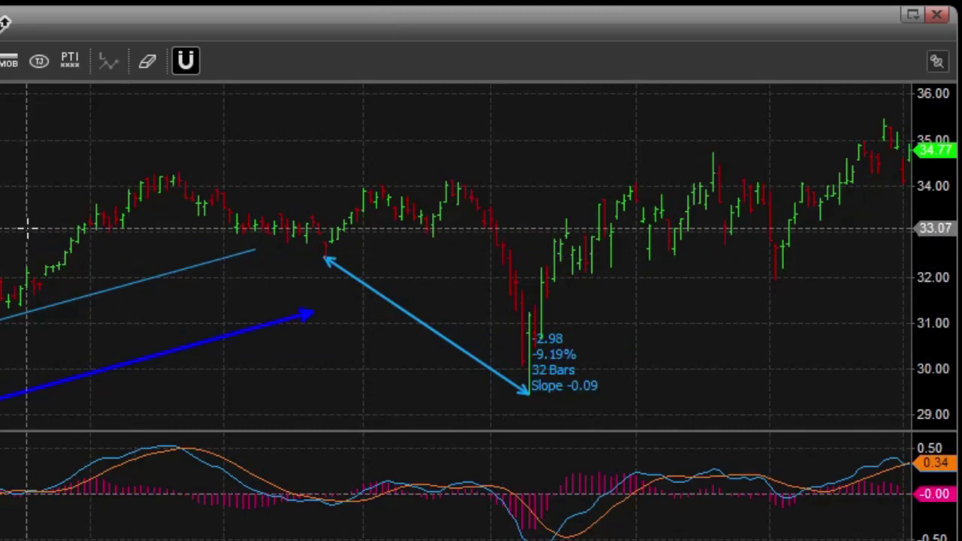
Step: Make the first trend line red with a thicker width
double_click(78, 312)
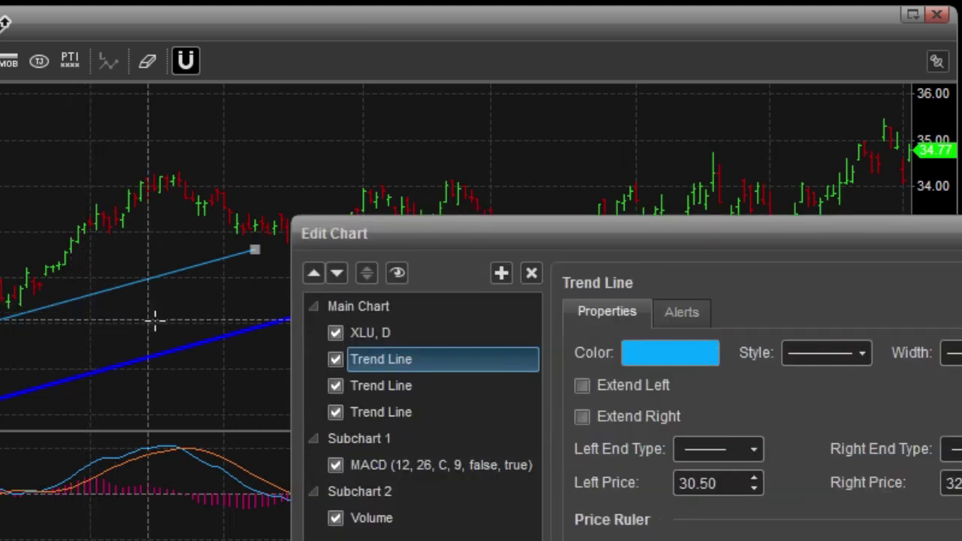
drag(656, 248, 496, 79)
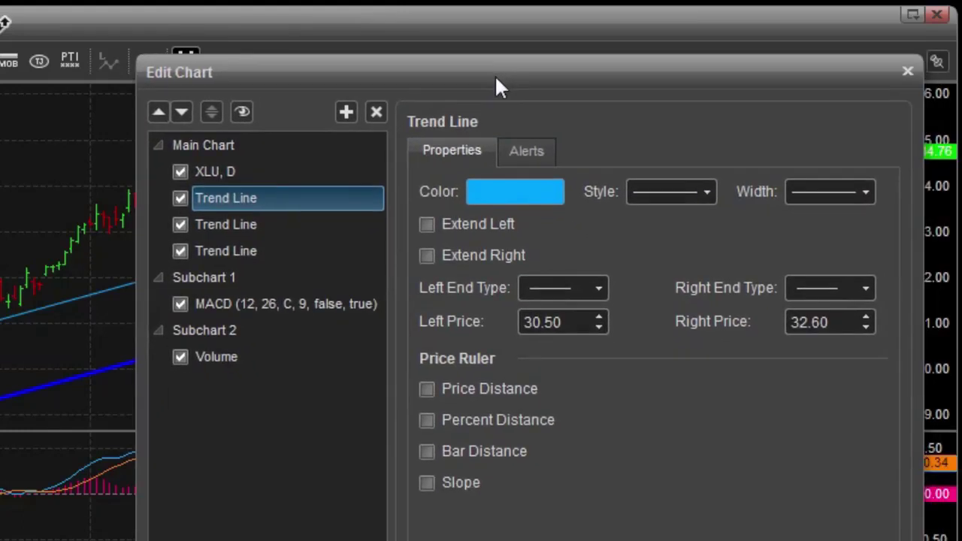
click(519, 193)
click(676, 39)
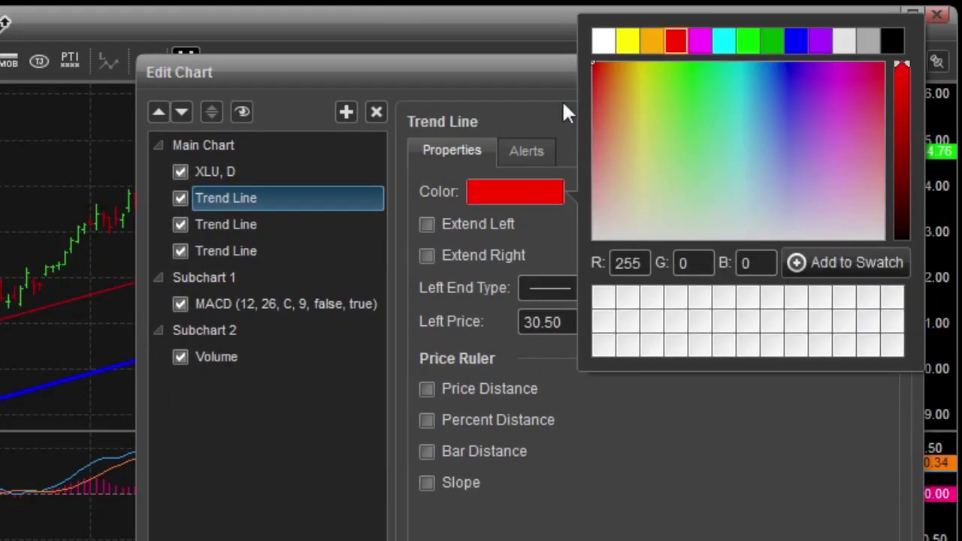
click(572, 111)
click(687, 192)
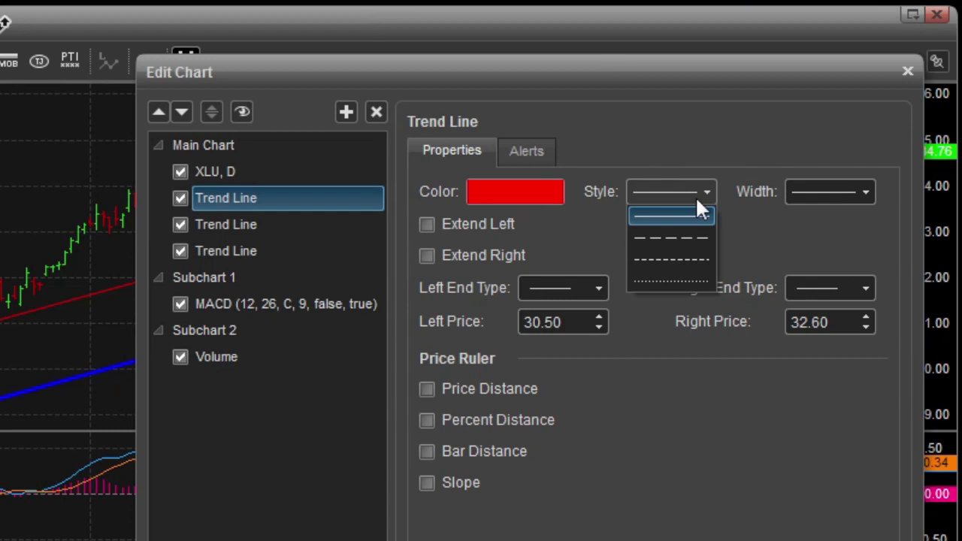
click(796, 194)
click(818, 260)
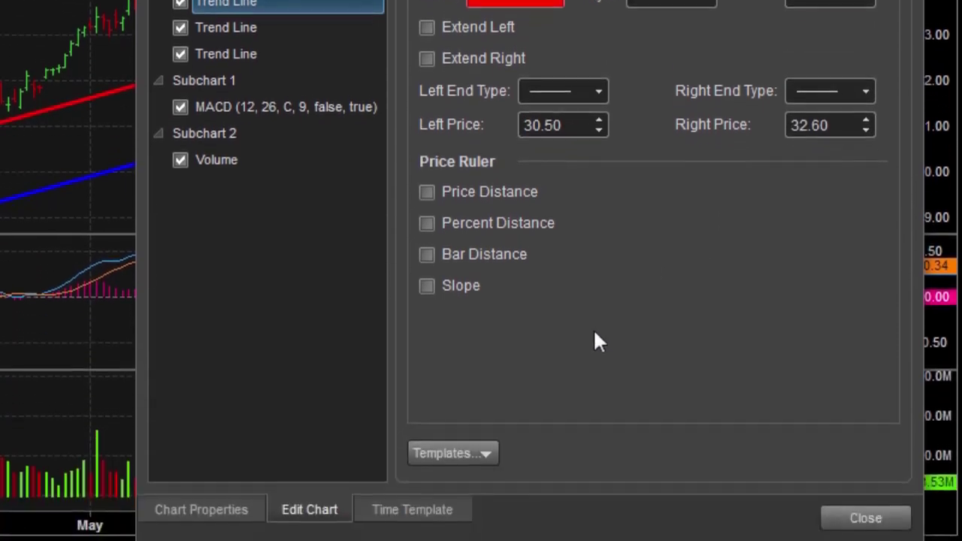
Step: Save the line style as the template 'Red Line' and close the settings
click(479, 442)
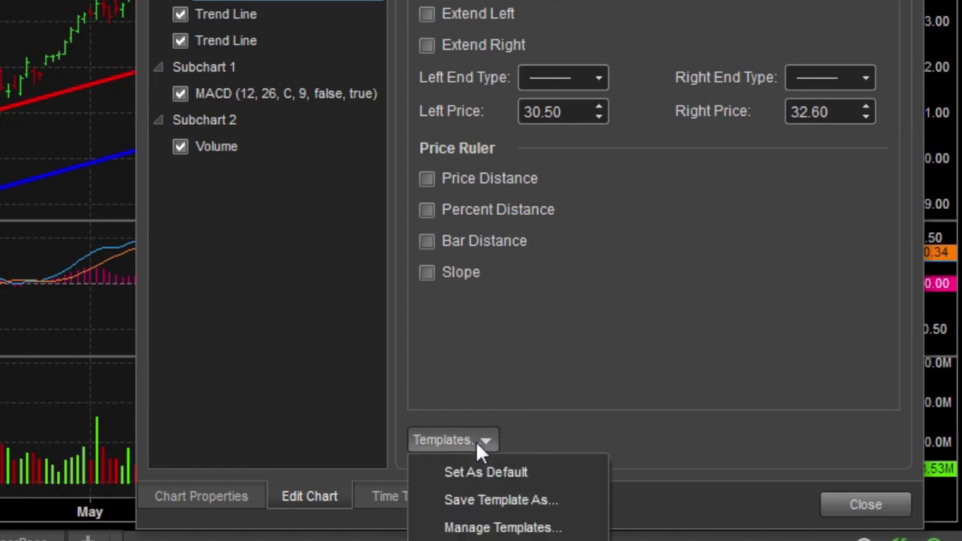
click(496, 501)
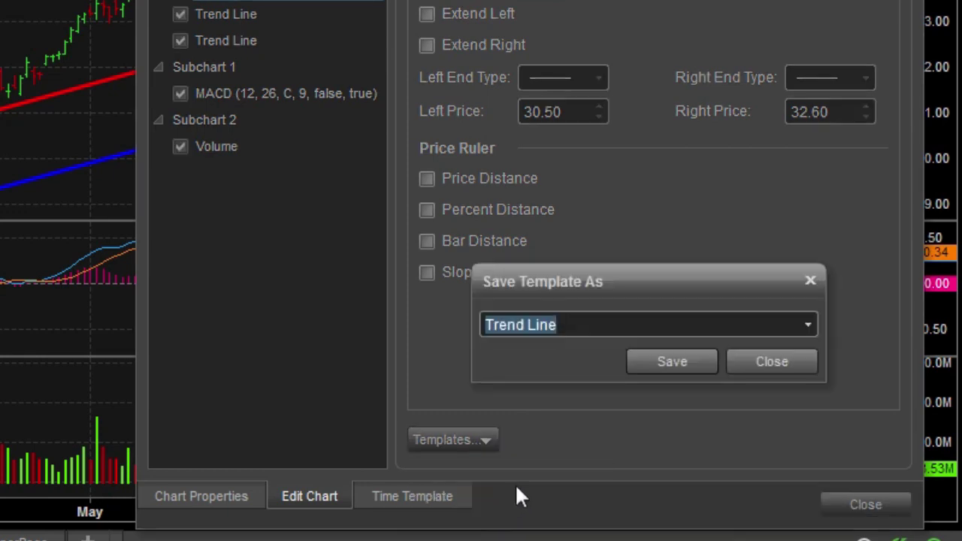
text(R)
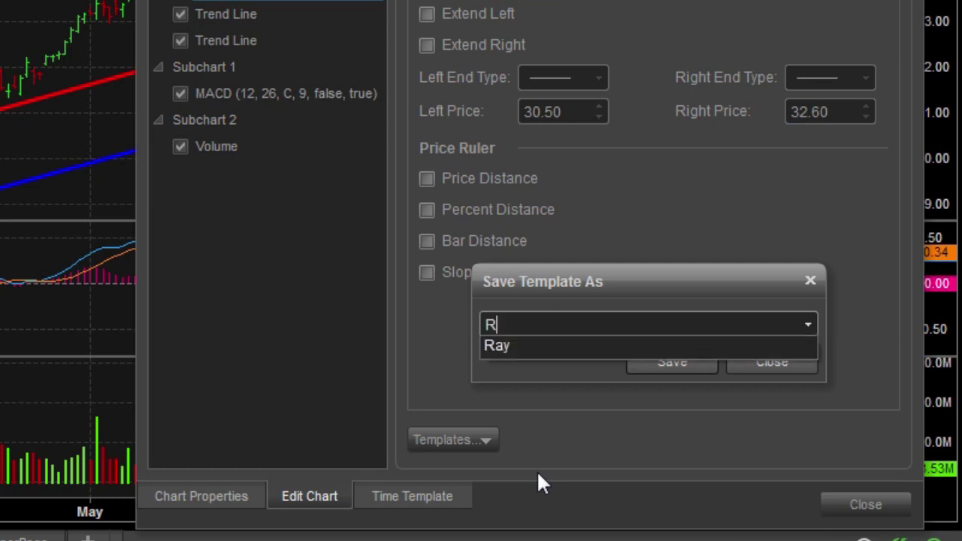
text(ed Line)
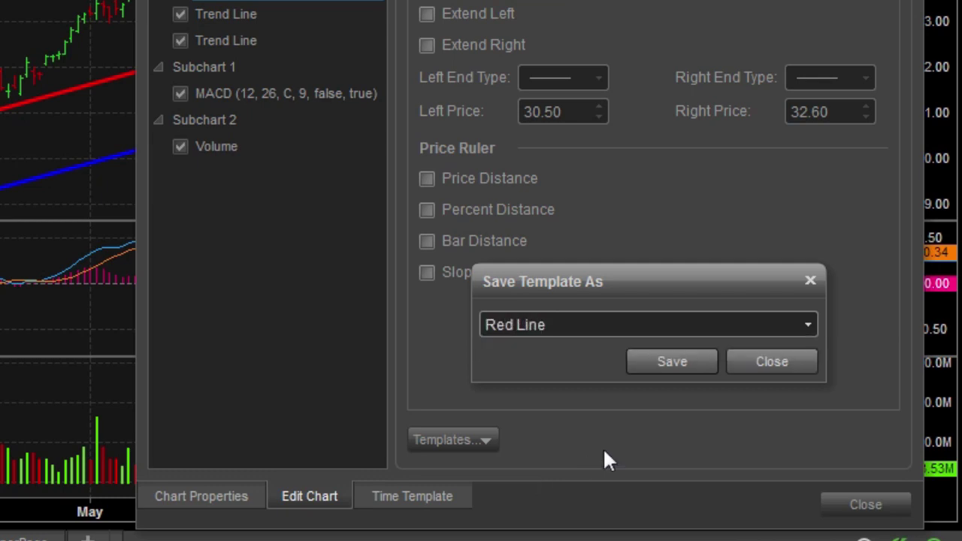
click(673, 363)
click(872, 511)
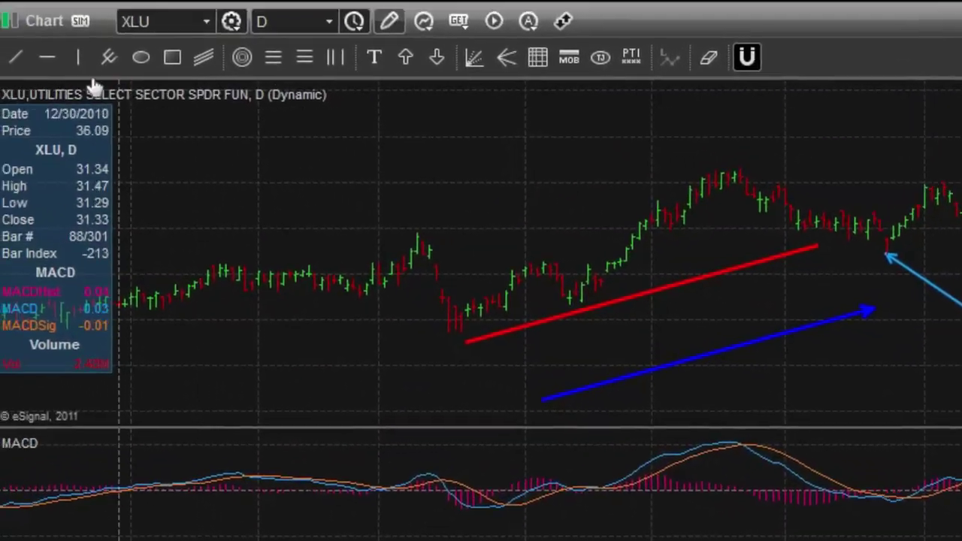
Step: Draw a falling line in the Red Line style, then remove all drawing tools from the chart
click(30, 58)
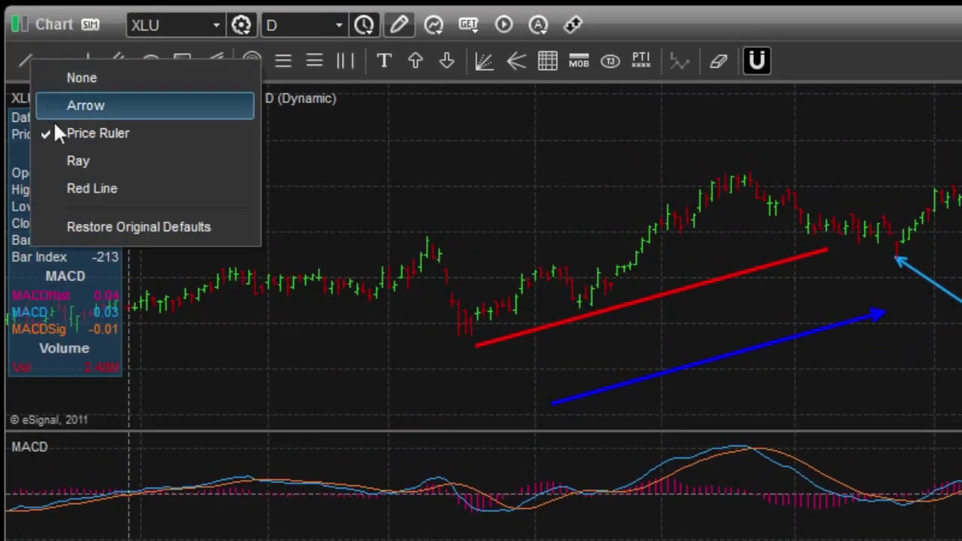
click(81, 188)
mouse_move(294, 227)
mouse_down()
mouse_move(303, 233)
mouse_move(567, 129)
mouse_up()
drag(830, 171, 895, 339)
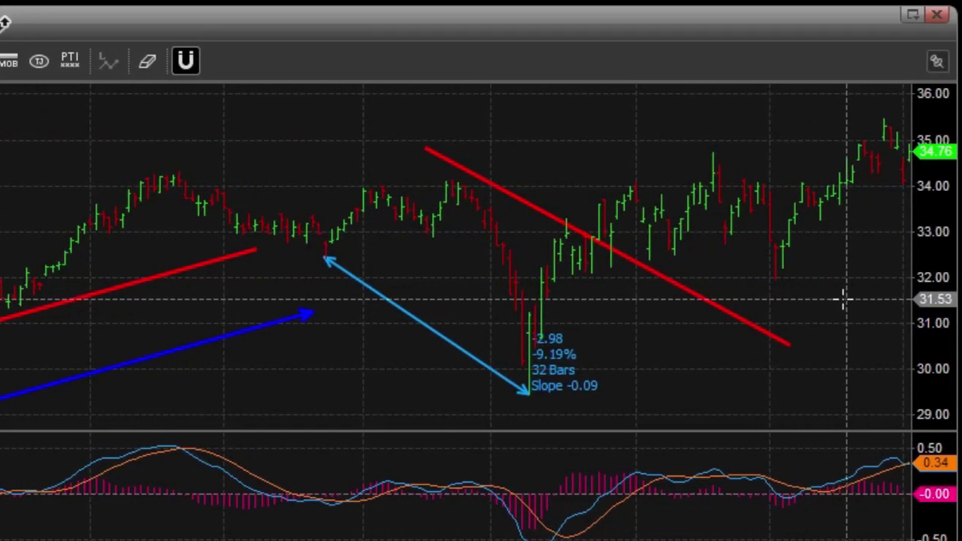
right_click(52, 182)
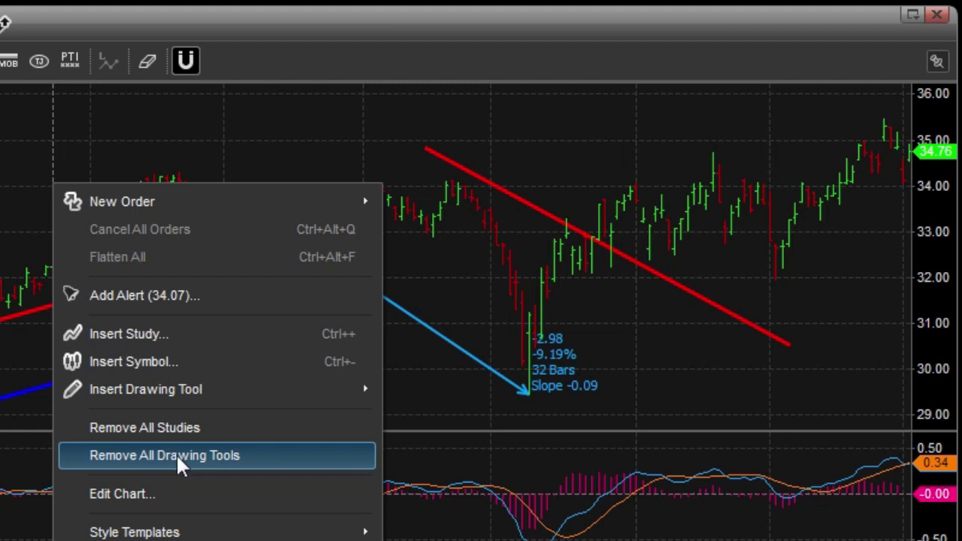
click(175, 453)
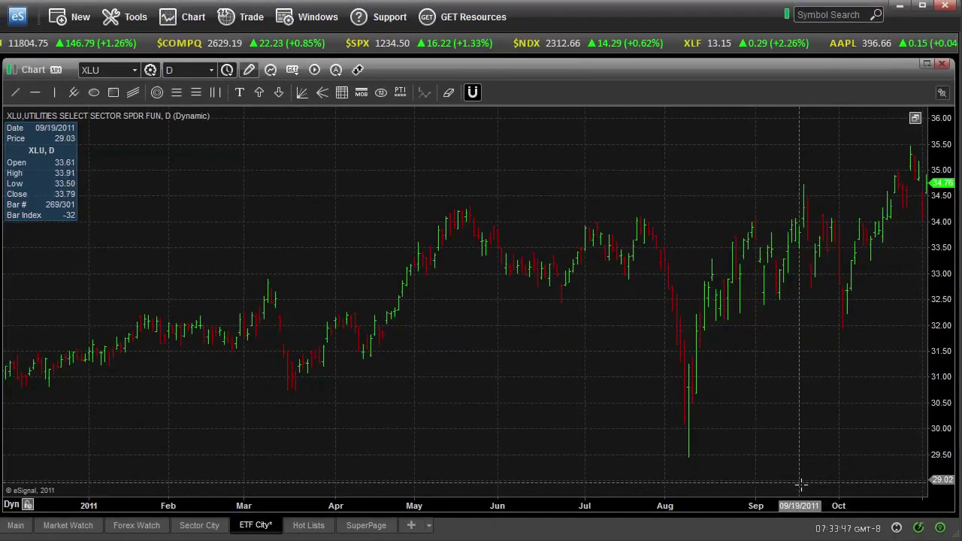
Step: Zoom into recent bars and draw a Fibonacci retracement from the August low to 35.49
drag(800, 484, 481, 421)
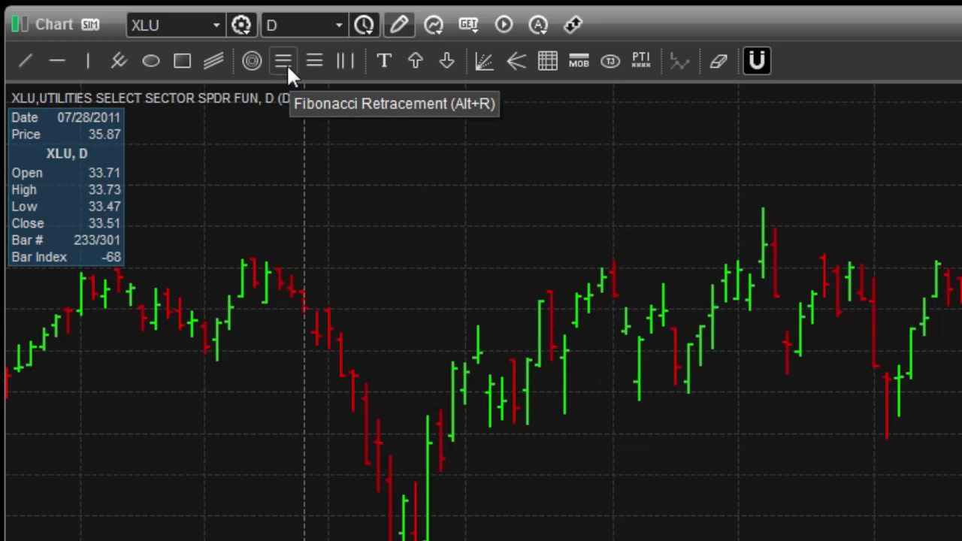
click(286, 63)
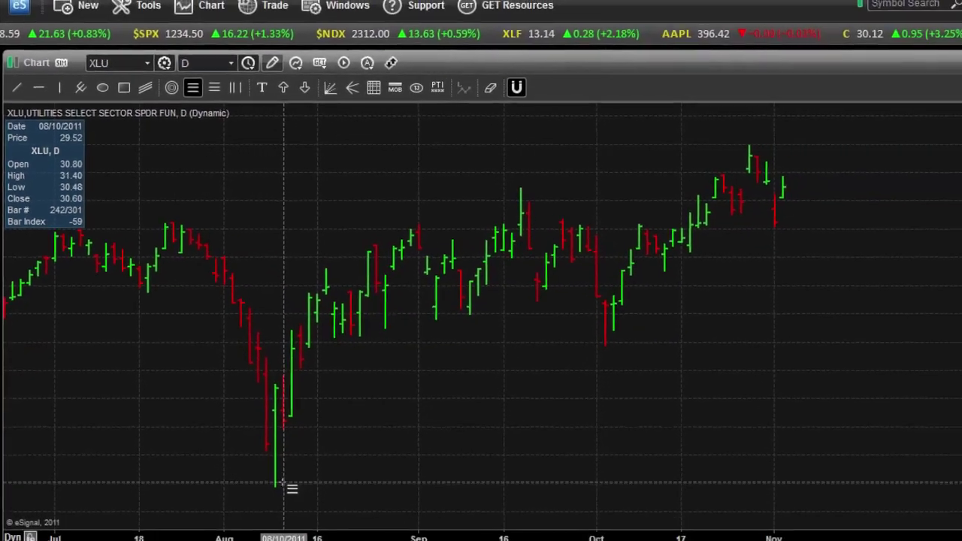
drag(280, 484, 859, 177)
drag(786, 174, 847, 142)
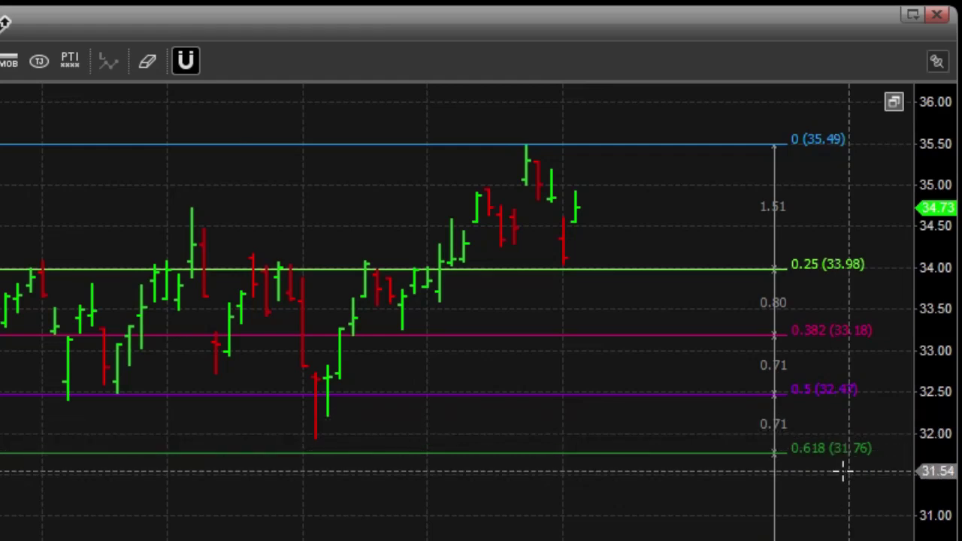
double_click(260, 154)
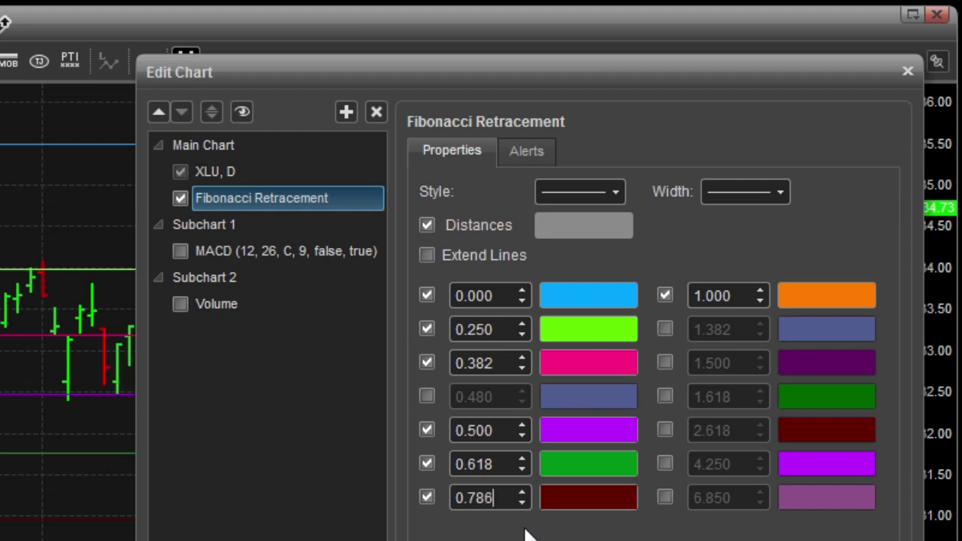
Step: Switch off the 0.500 and 0.250 retracement levels
click(426, 430)
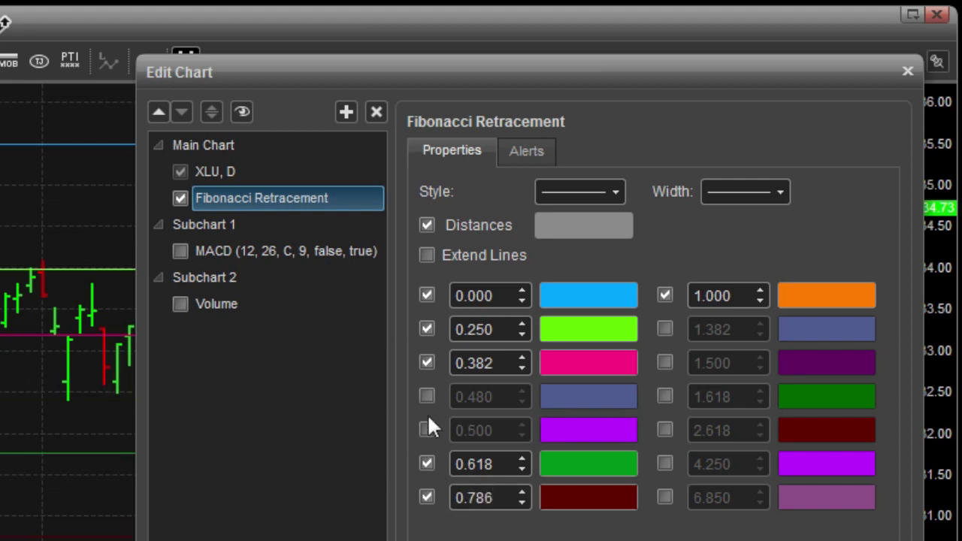
click(427, 329)
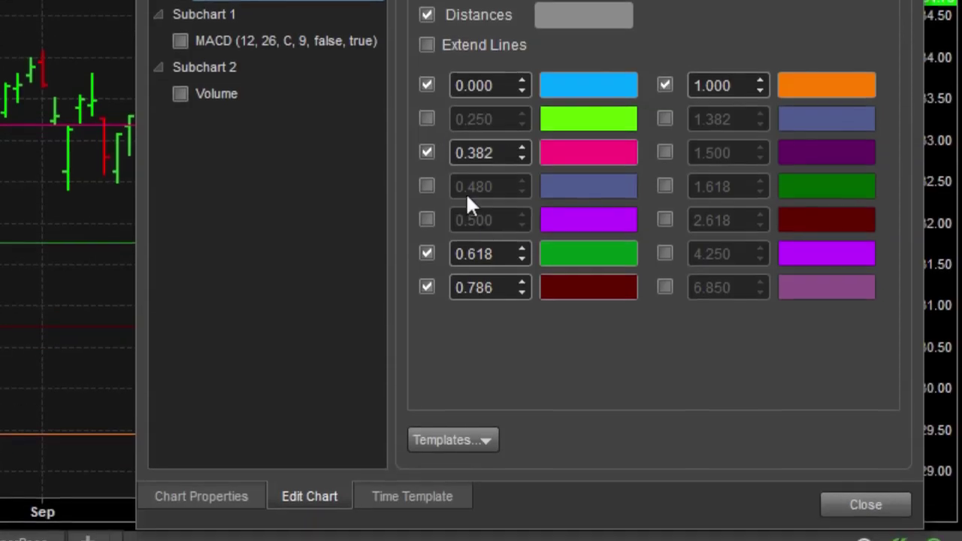
click(483, 442)
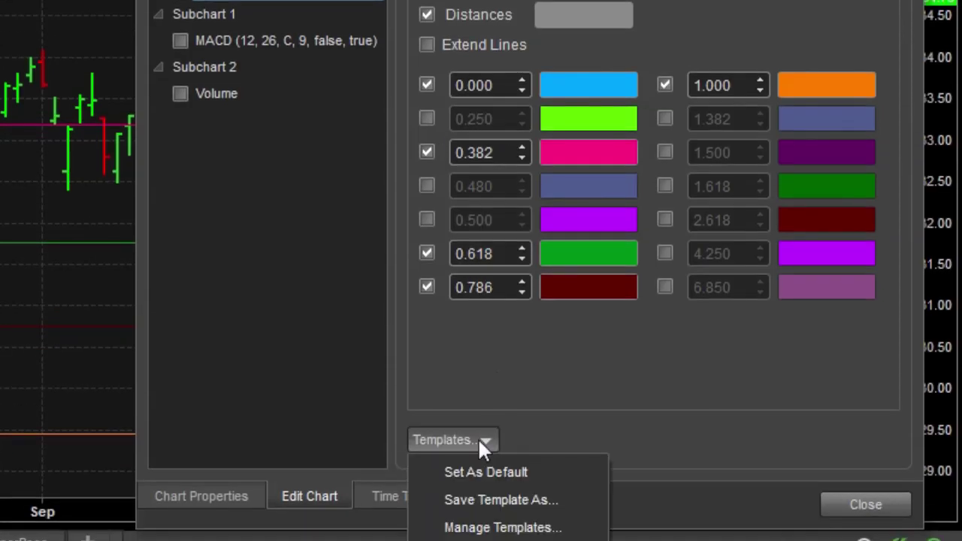
Step: Save the 0, 0.382, 0.618, 0.786 and 1 levels as template 'My Fib Lines' and close
click(500, 502)
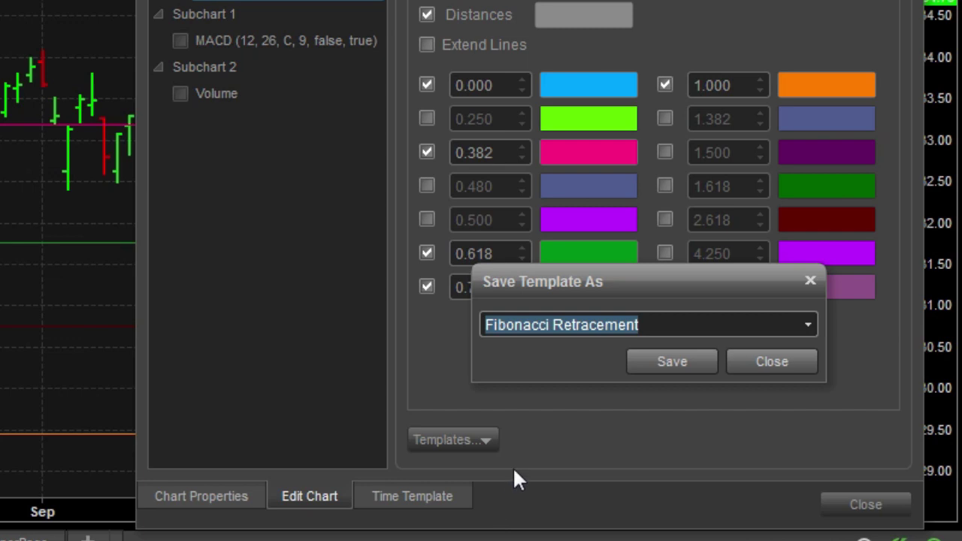
drag(655, 324, 477, 324)
text(My Fib)
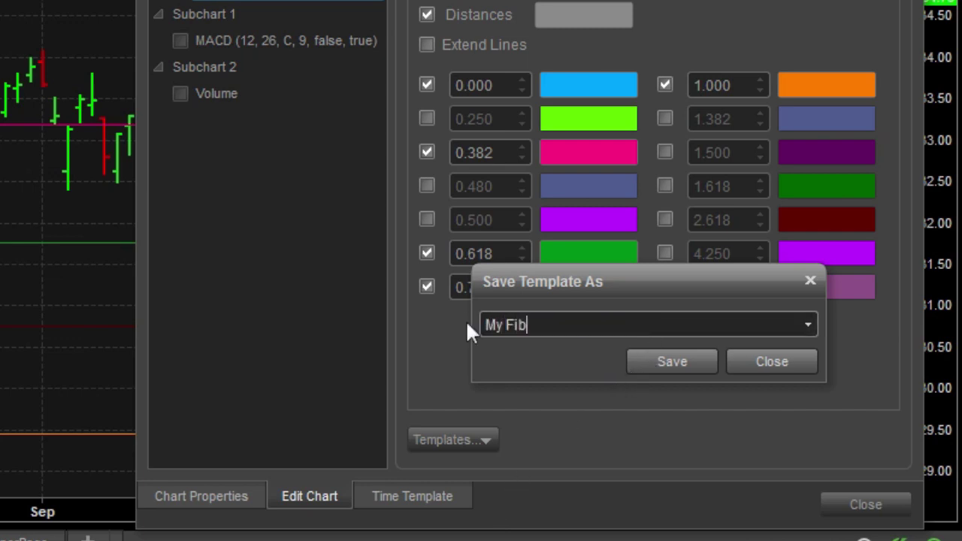
text( Lines)
click(693, 363)
click(826, 504)
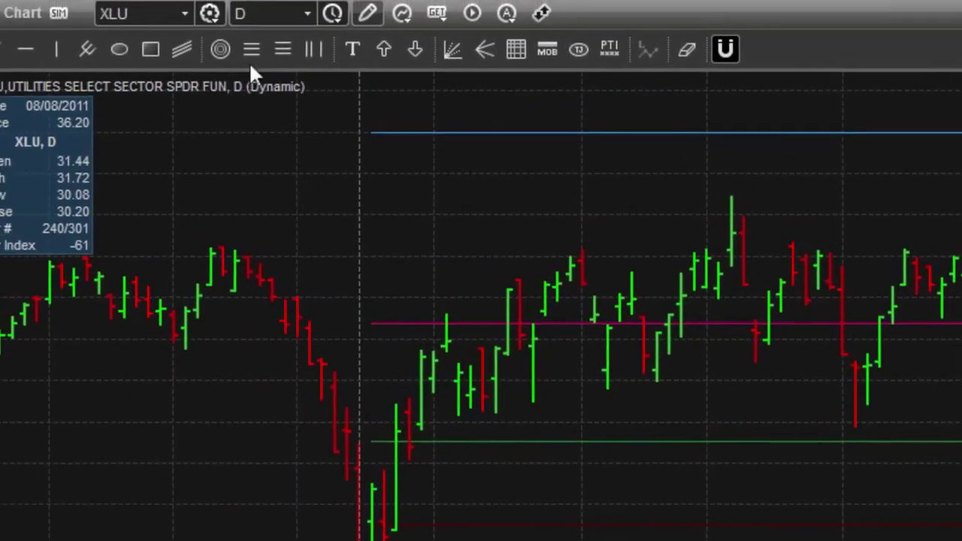
Step: Select the My Fib Lines template, cancel a trial retracement with Esc, and list recent symbols
click(276, 65)
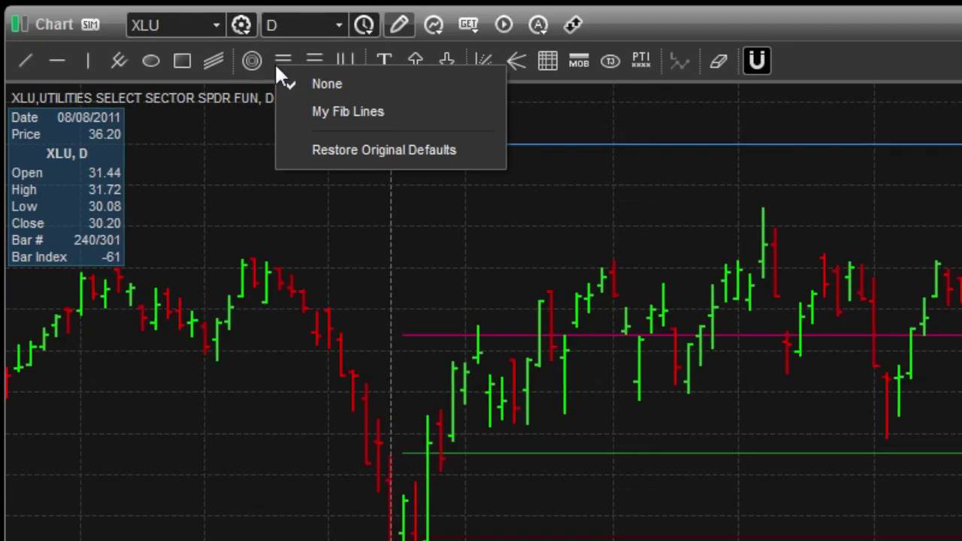
click(305, 126)
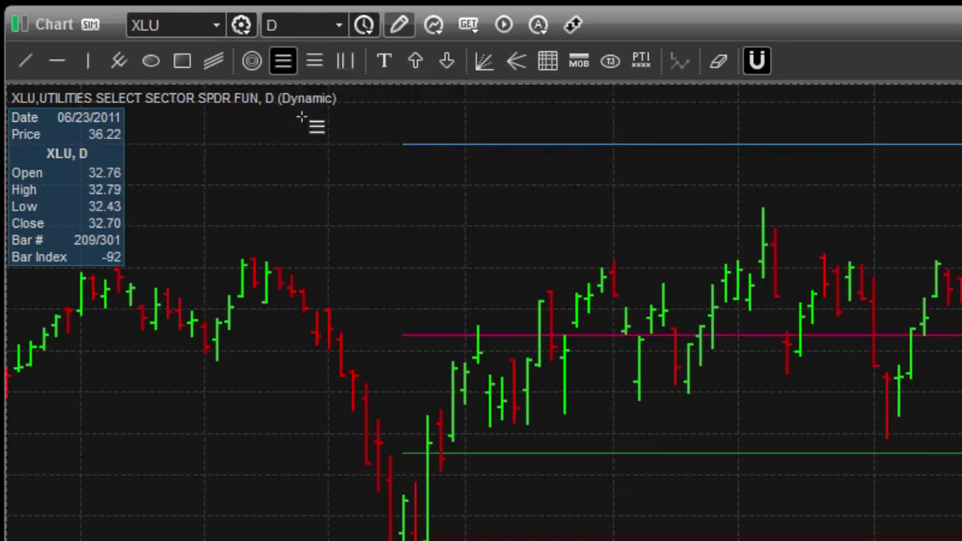
mouse_move(461, 228)
mouse_down()
mouse_move(614, 256)
mouse_move(886, 328)
mouse_up()
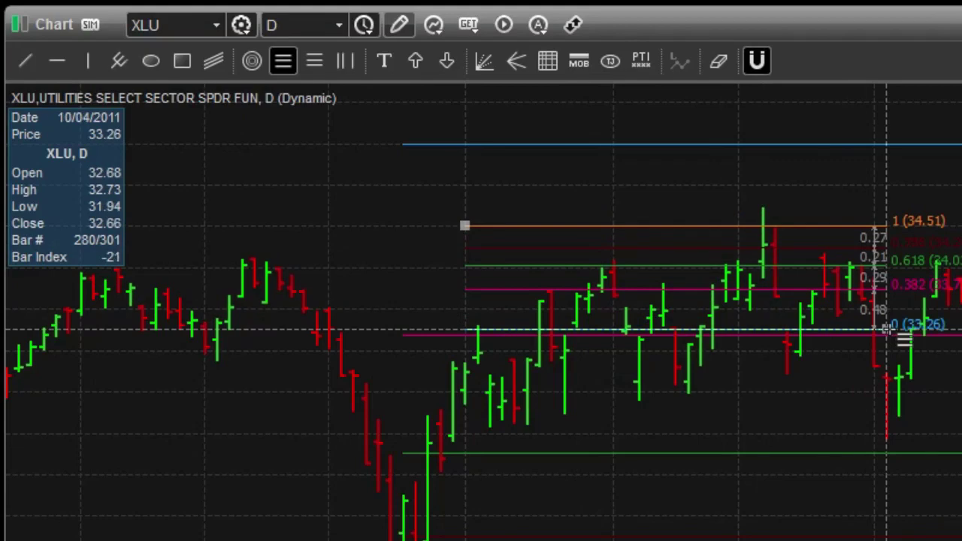
key(Escape)
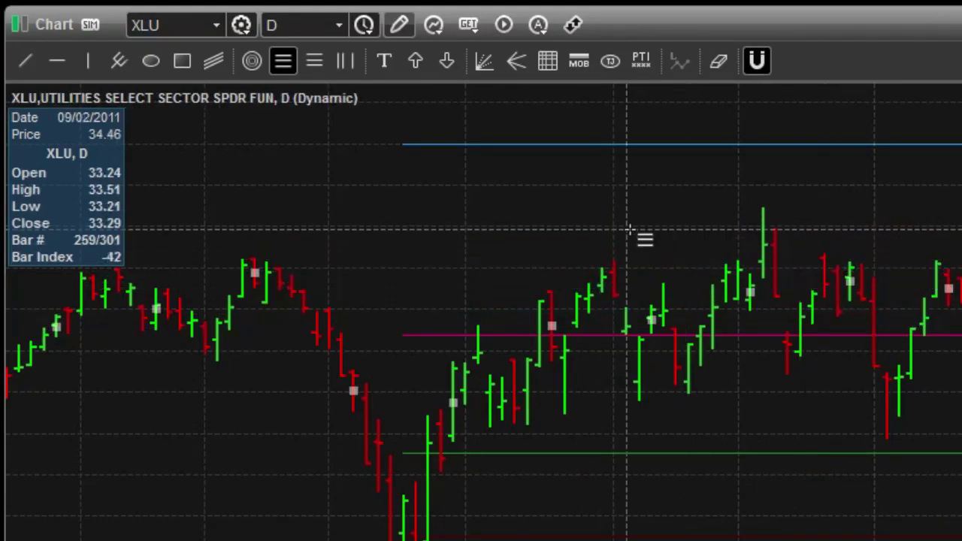
click(215, 26)
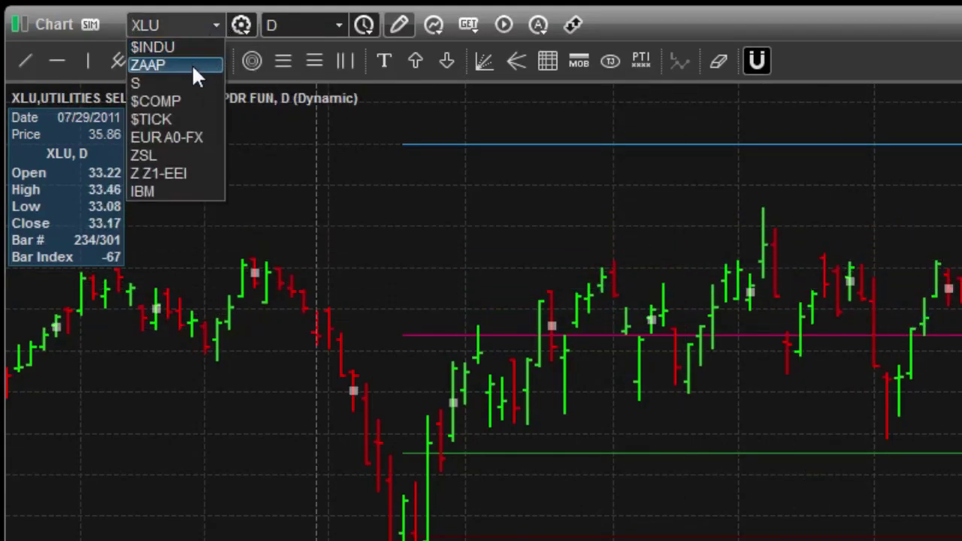
Step: Switch the chart to IBM and draw a retracement from the August low to the October high
click(180, 191)
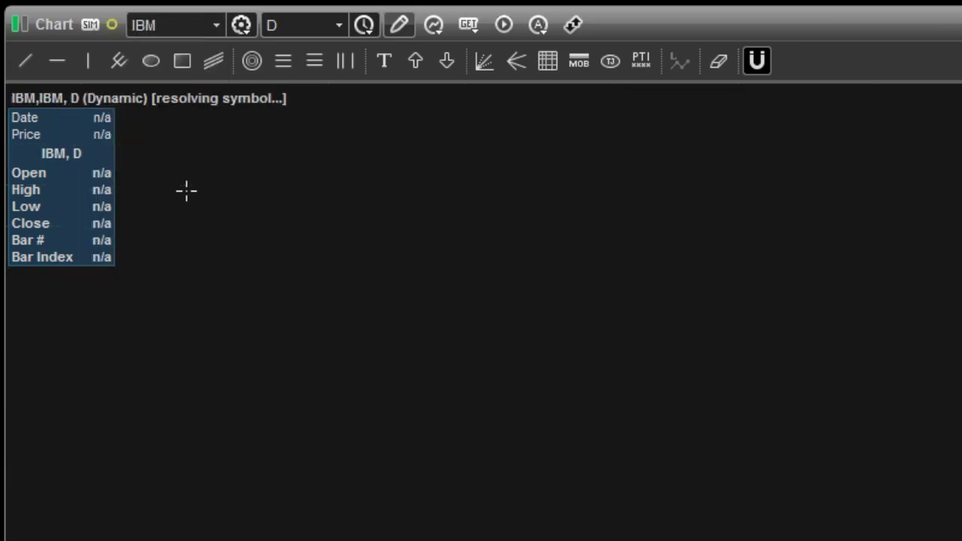
drag(759, 202, 465, 108)
click(284, 61)
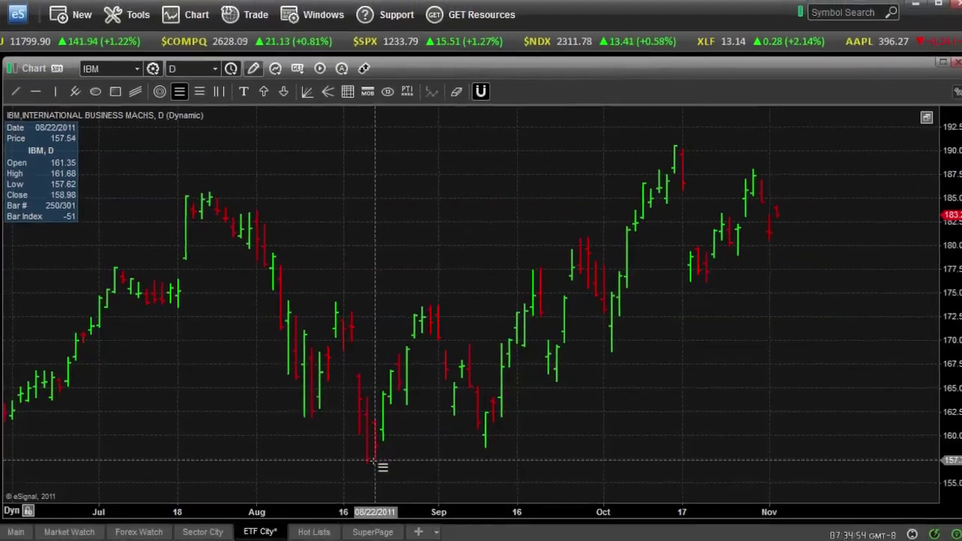
mouse_move(374, 460)
mouse_down()
mouse_move(856, 181)
mouse_move(871, 143)
mouse_move(858, 143)
mouse_up()
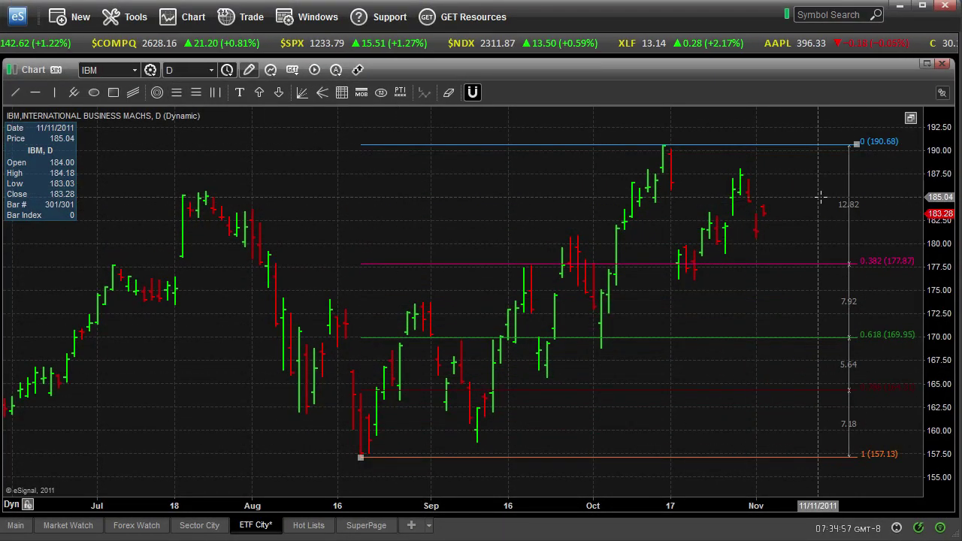
mouse_move(818, 408)
mouse_down()
mouse_move(848, 414)
mouse_move(822, 418)
mouse_up()
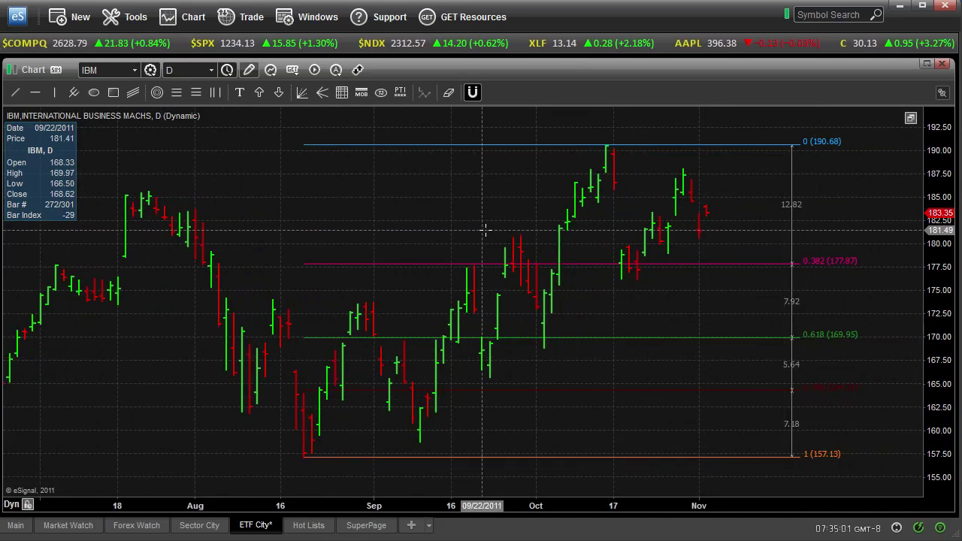
Step: Delete that retracement and draw a small one from 186.89 to 177.62 in early September
click(547, 151)
key(Delete)
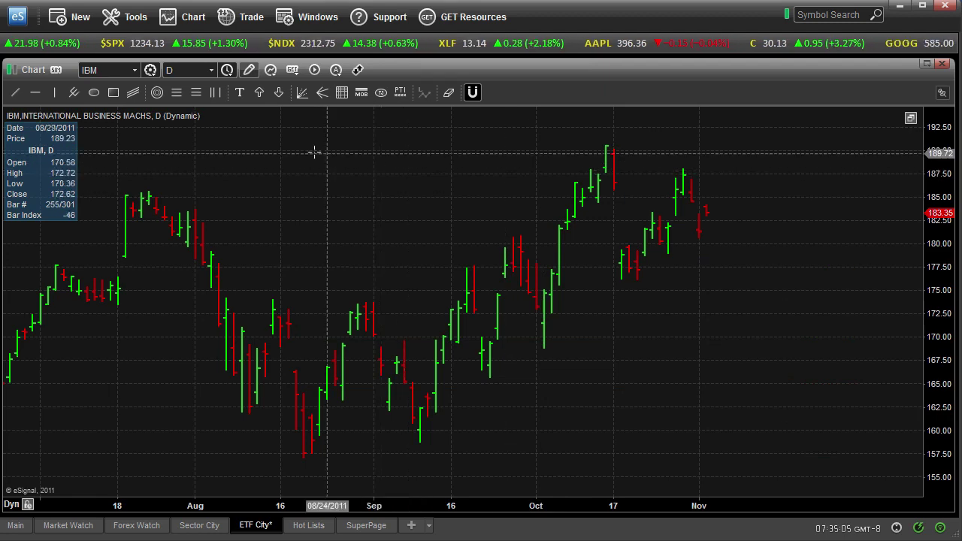
click(177, 92)
drag(326, 180, 436, 267)
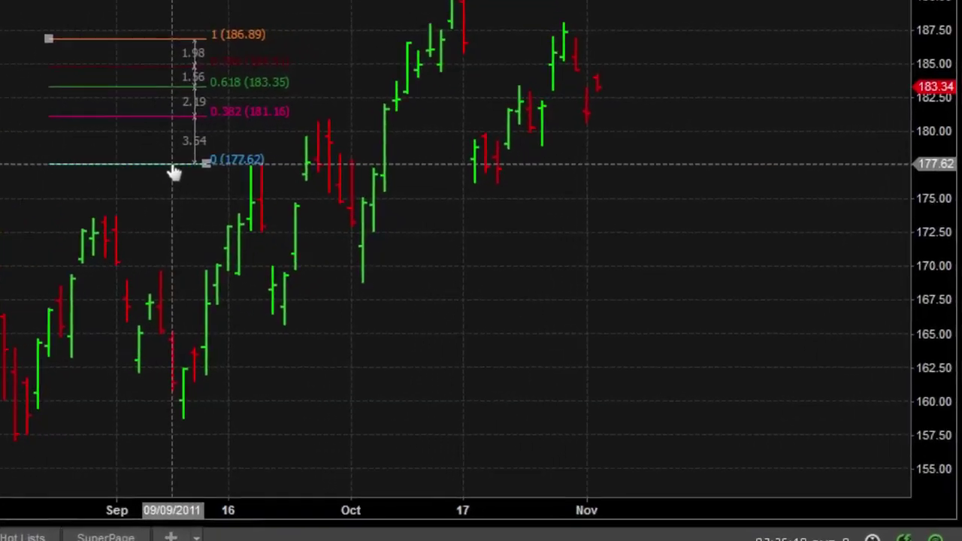
Step: Switch the retracement levels off at 0.382 and 0.618 and on at 0.25 and 0.5, keeping 0.786 active
double_click(413, 267)
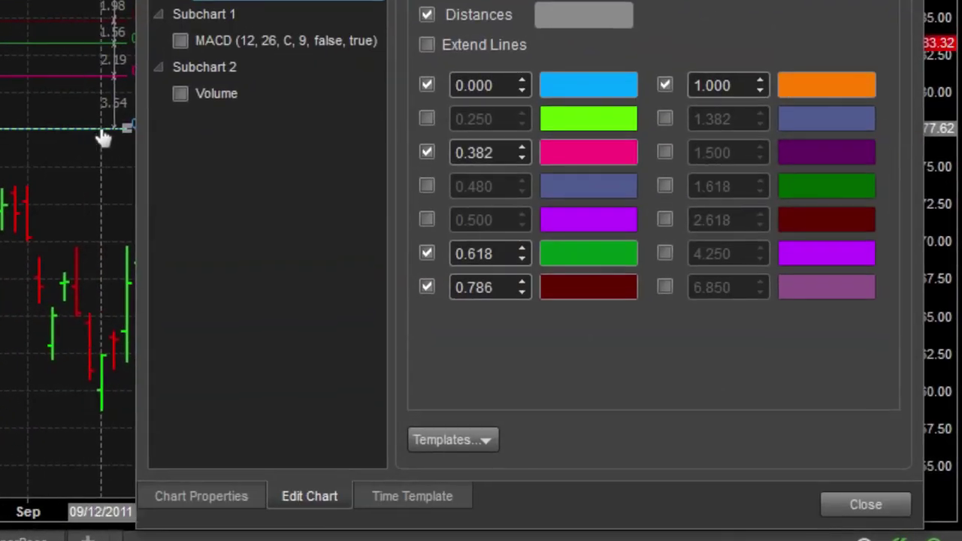
click(426, 153)
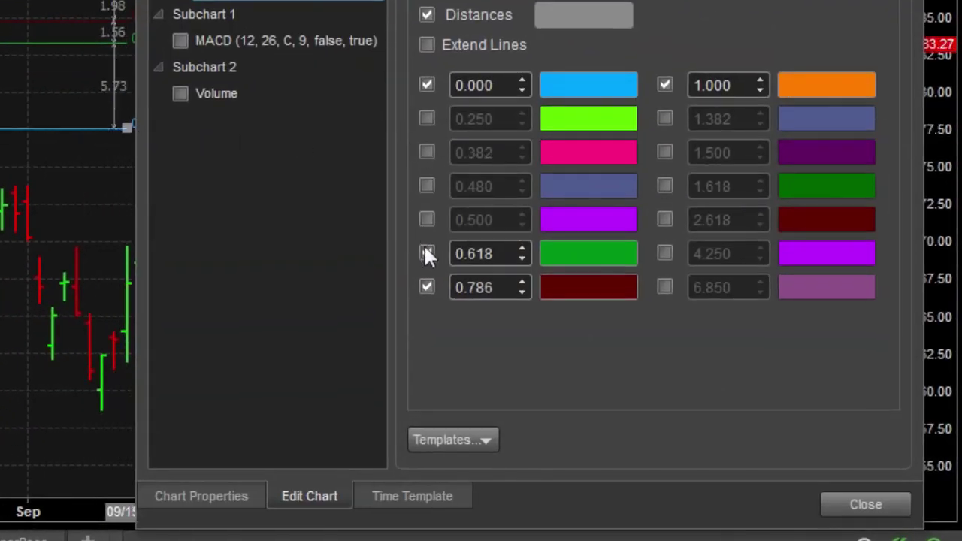
click(426, 254)
click(426, 288)
click(426, 220)
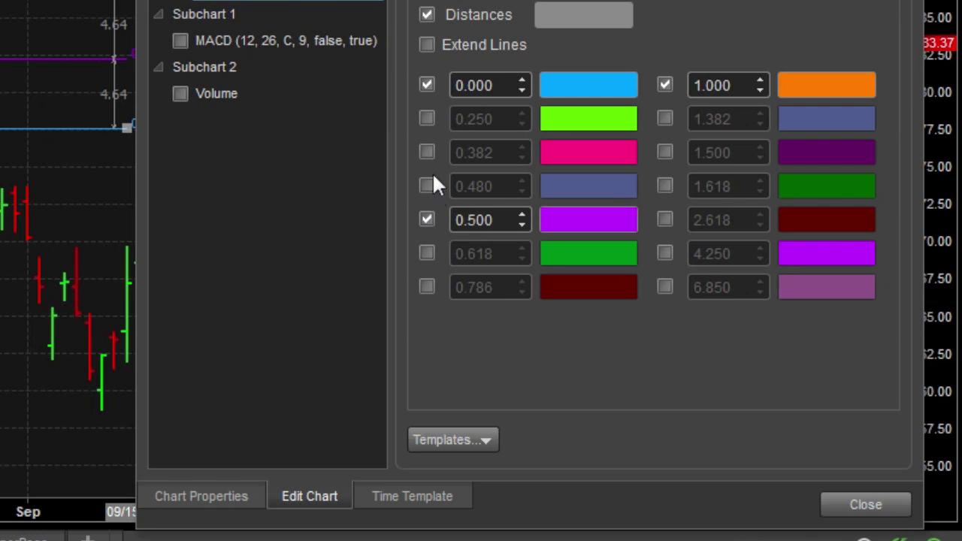
click(427, 118)
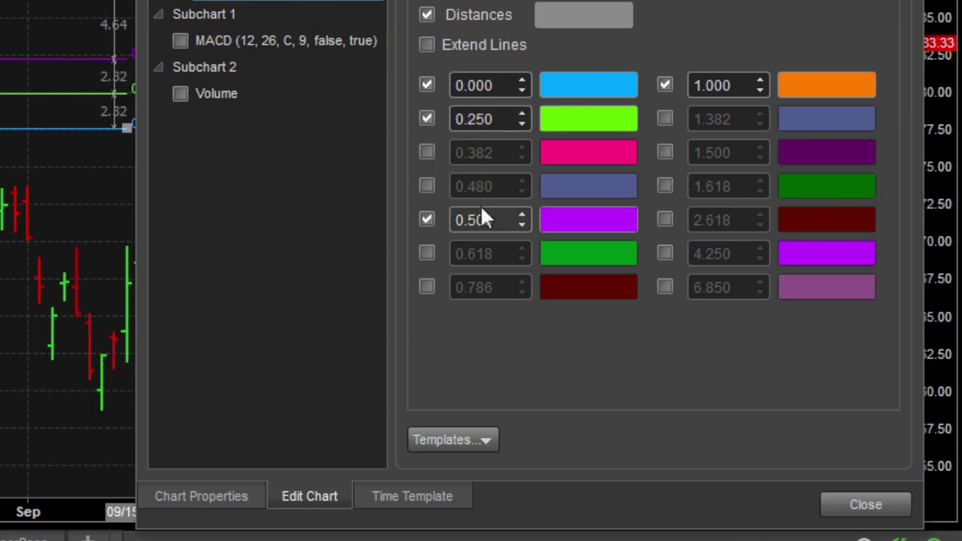
click(426, 288)
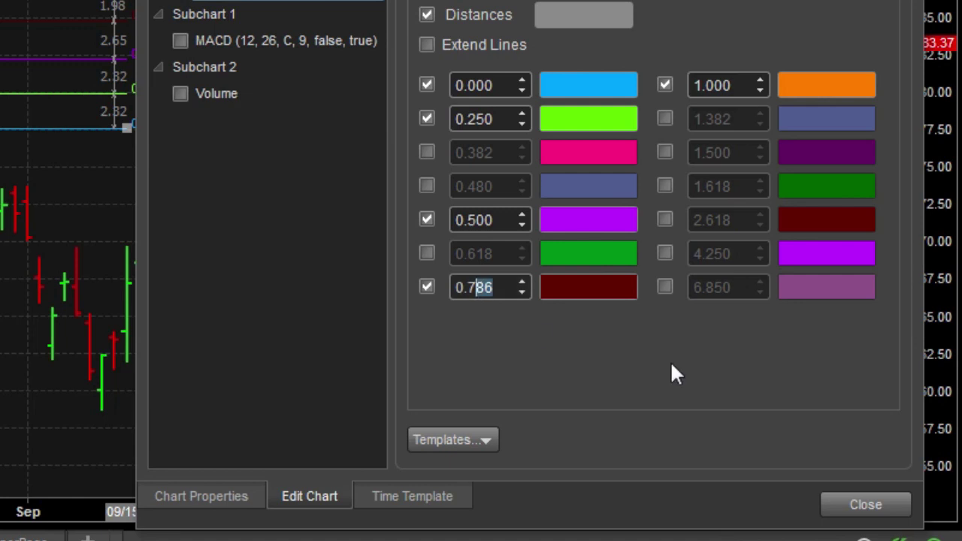
Step: Save these levels as a new template named 'Quarters' and close the settings
click(485, 439)
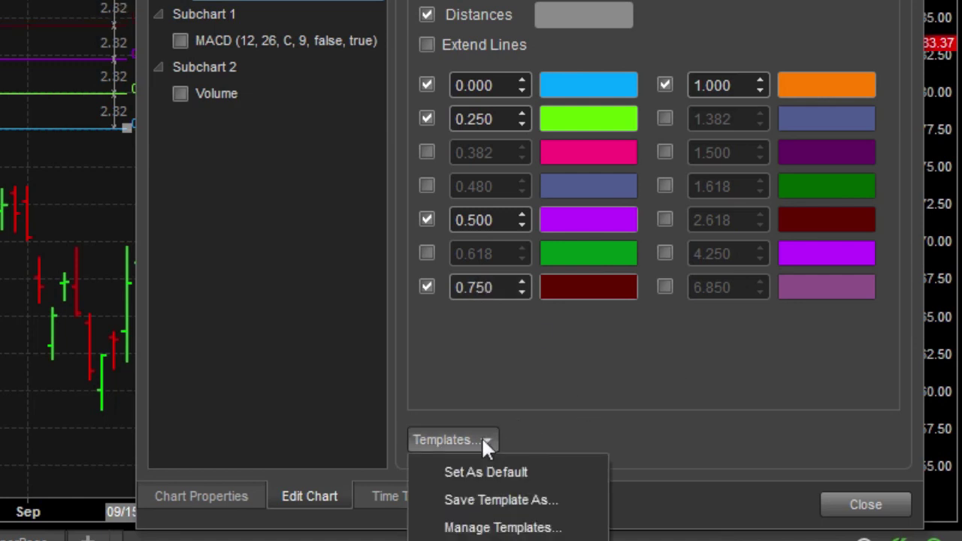
click(516, 501)
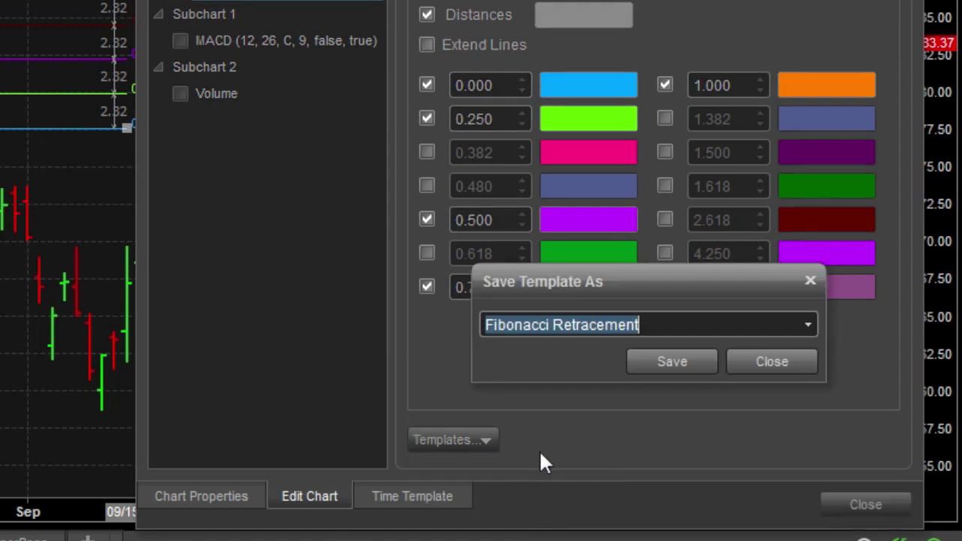
text(Quarters)
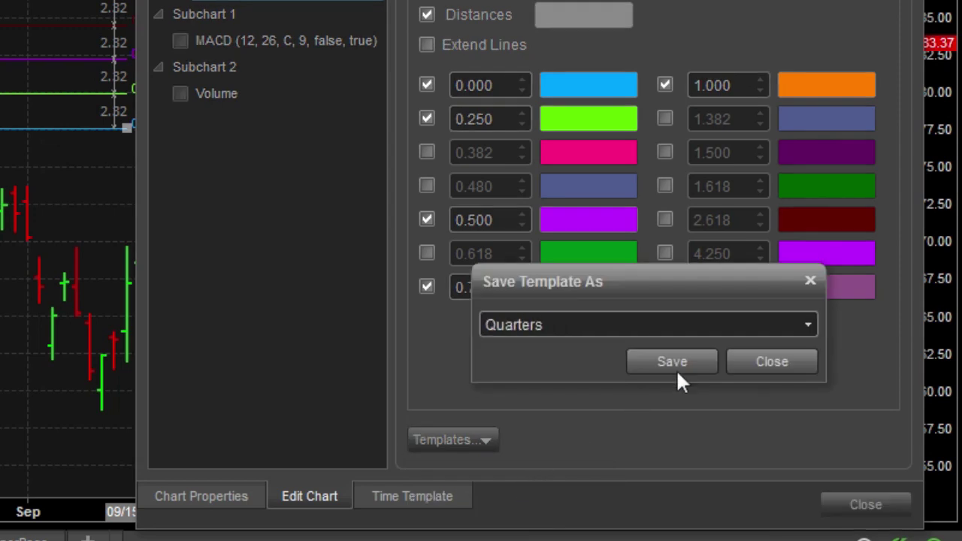
click(687, 354)
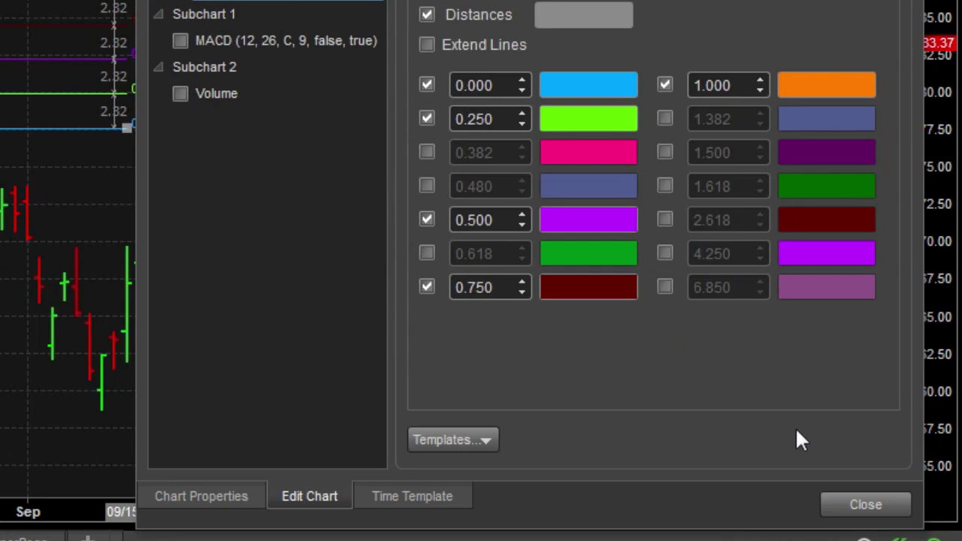
click(868, 505)
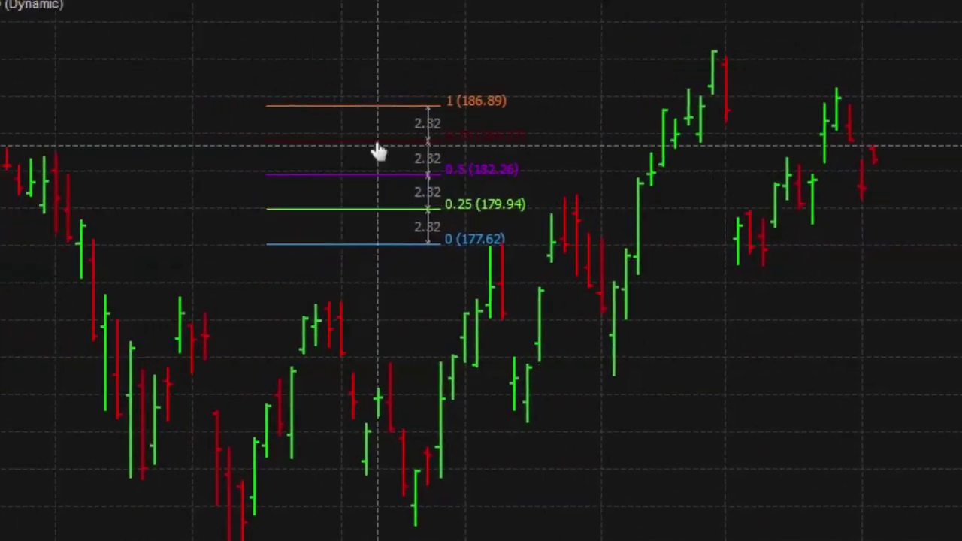
Step: Replace the old retracement with a Quarters retracement from the 157.13 August low to the 190.60 October high
click(499, 166)
key(Delete)
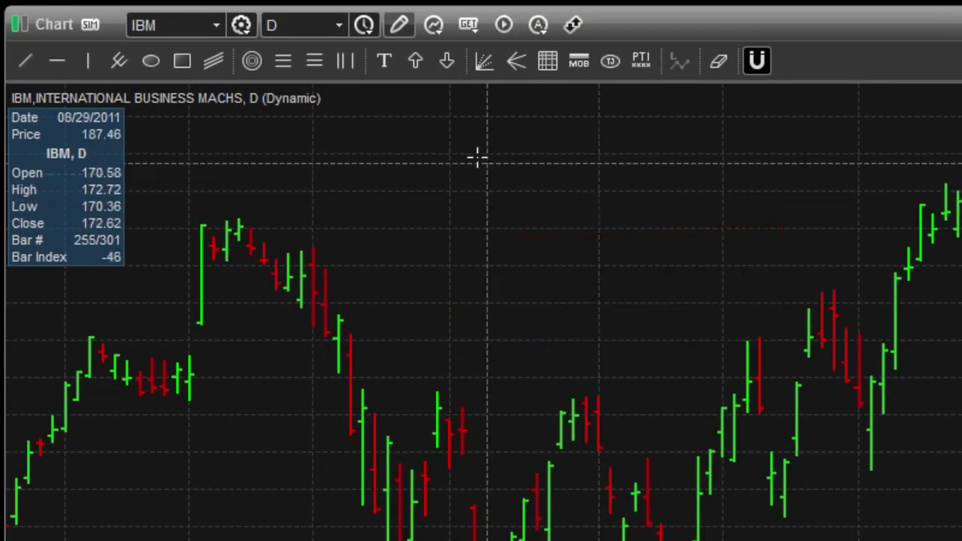
click(284, 63)
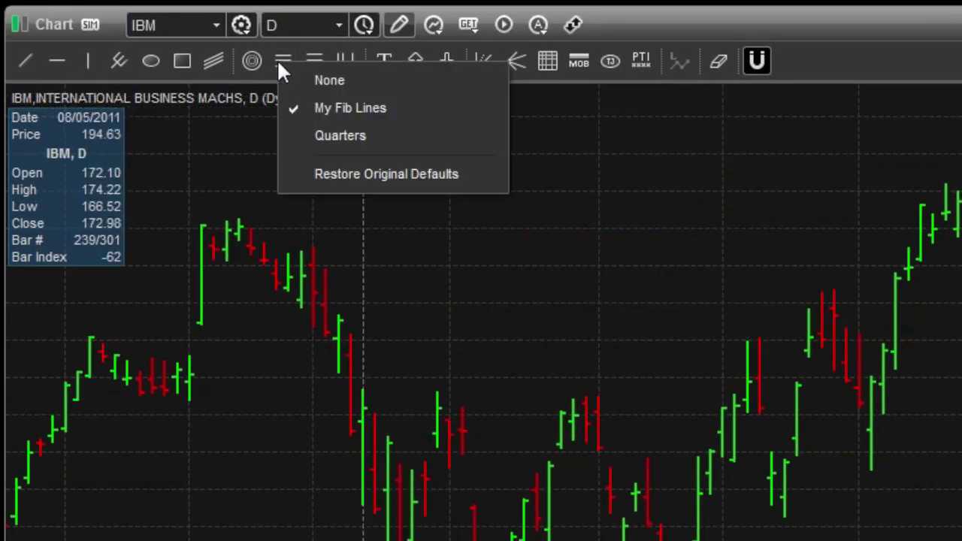
click(338, 137)
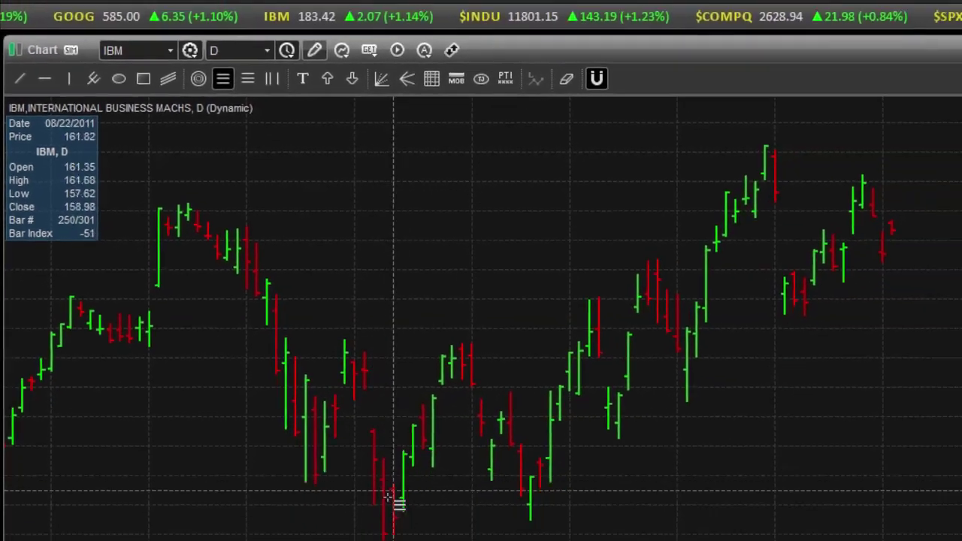
mouse_move(322, 474)
mouse_down()
mouse_move(466, 363)
mouse_move(831, 144)
mouse_move(784, 144)
mouse_up()
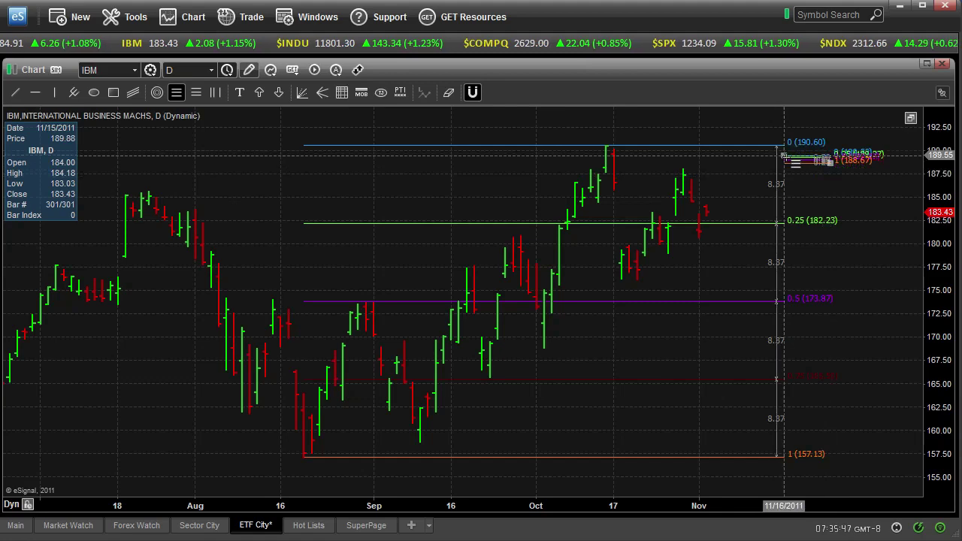